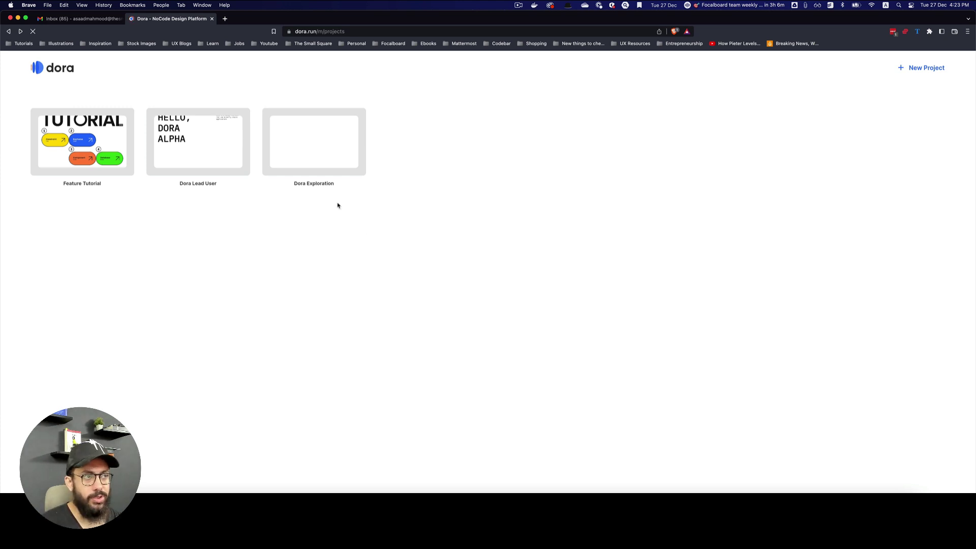
Step: Open the Dora Exploration project to its empty Constraints page
mouse_move(281, 152)
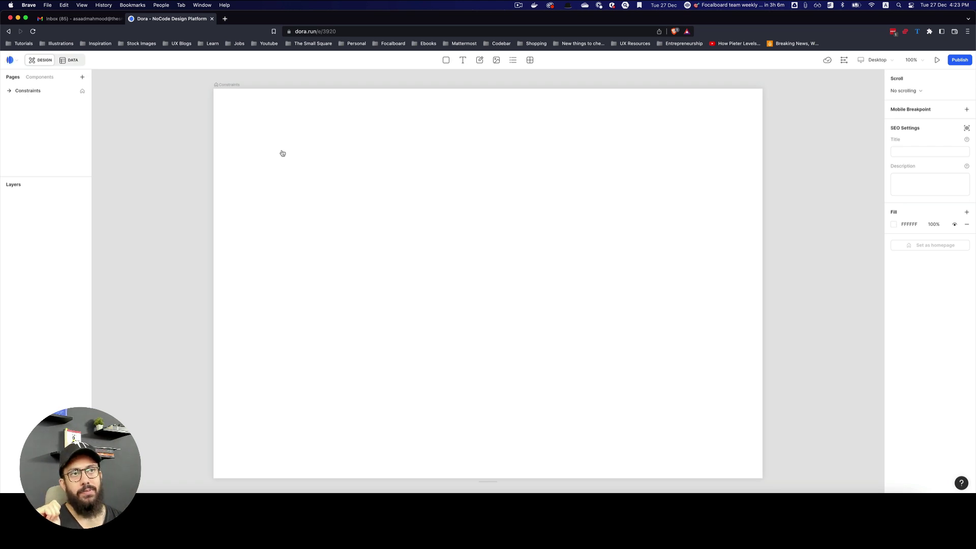
Step: Rename the Constraints page to 'Basic Intro' and return to the Pages list
double_click(28, 91)
text(Basic Intro)
key(Return)
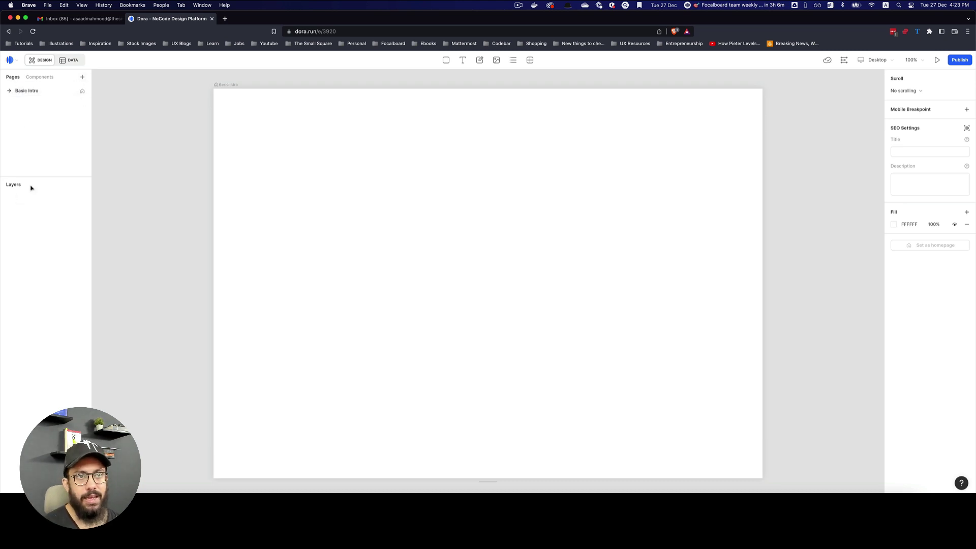
click(29, 78)
click(13, 79)
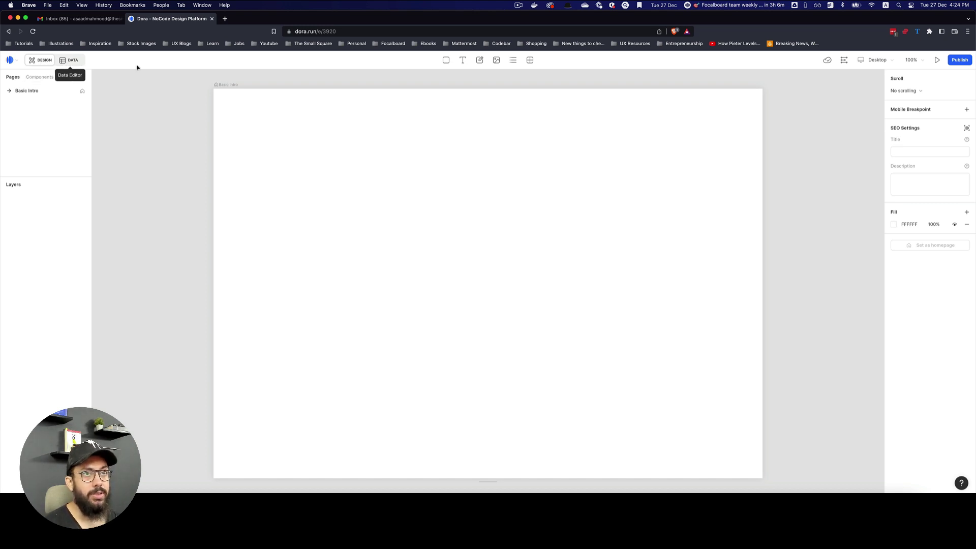
click(73, 62)
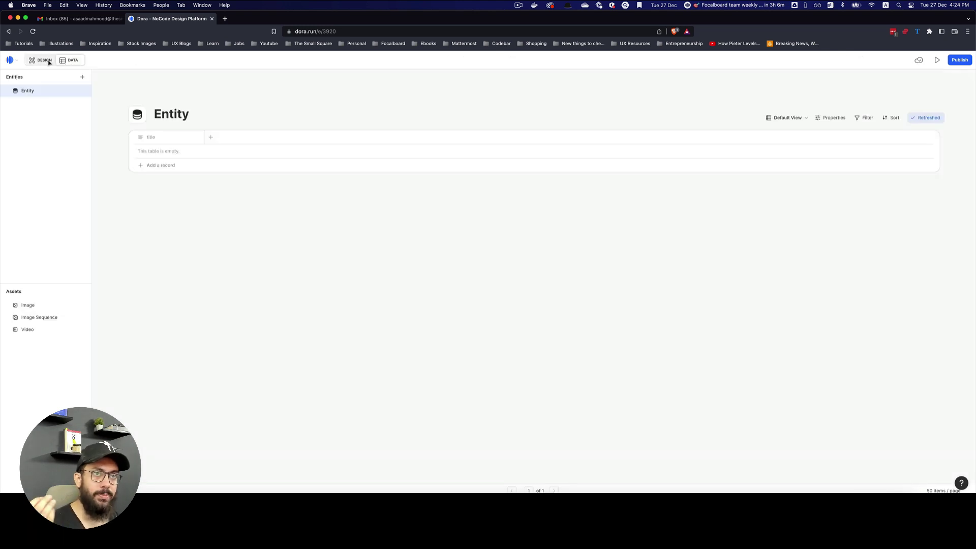
click(48, 61)
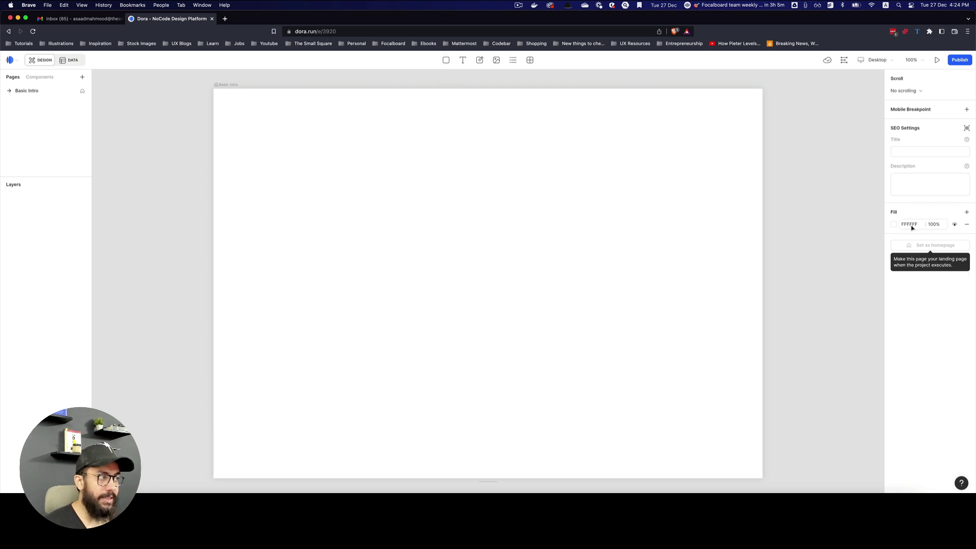
click(895, 225)
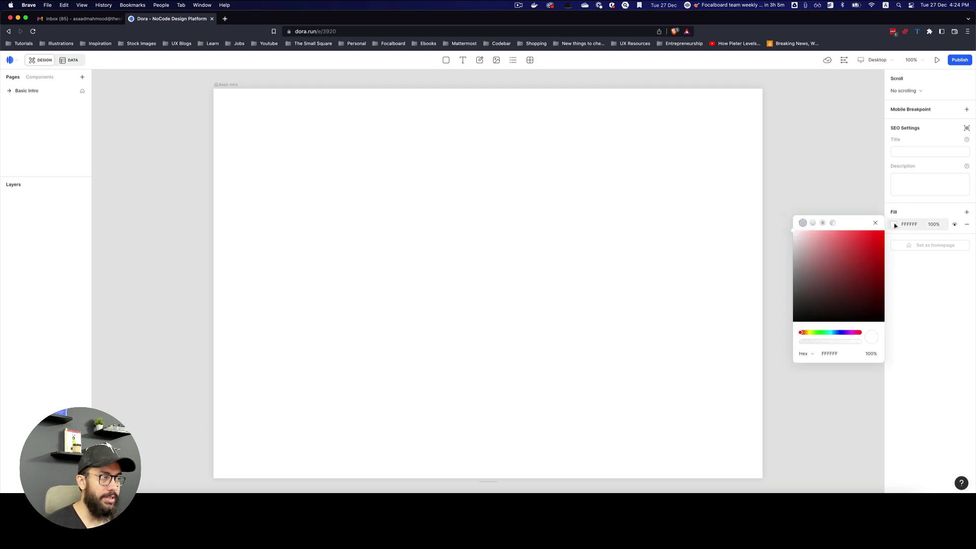
click(966, 213)
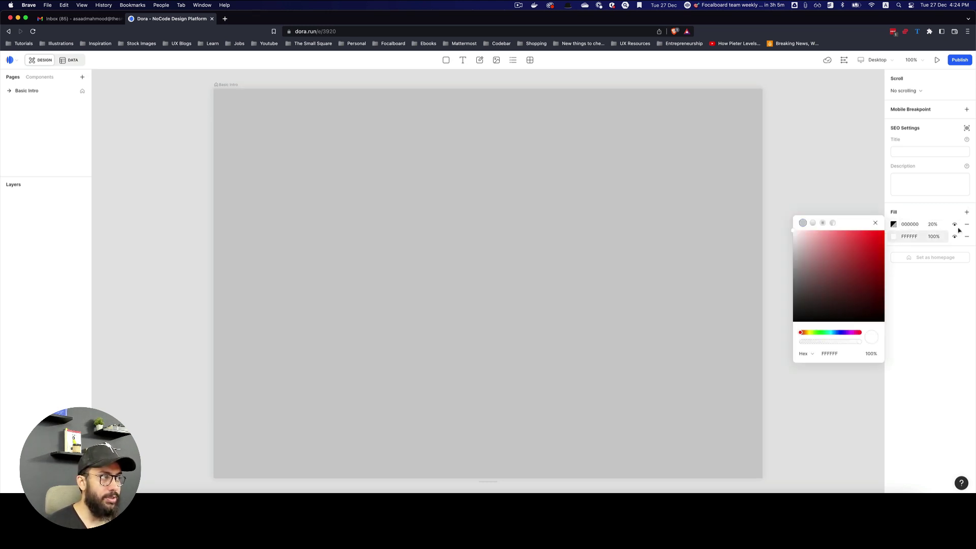
click(967, 225)
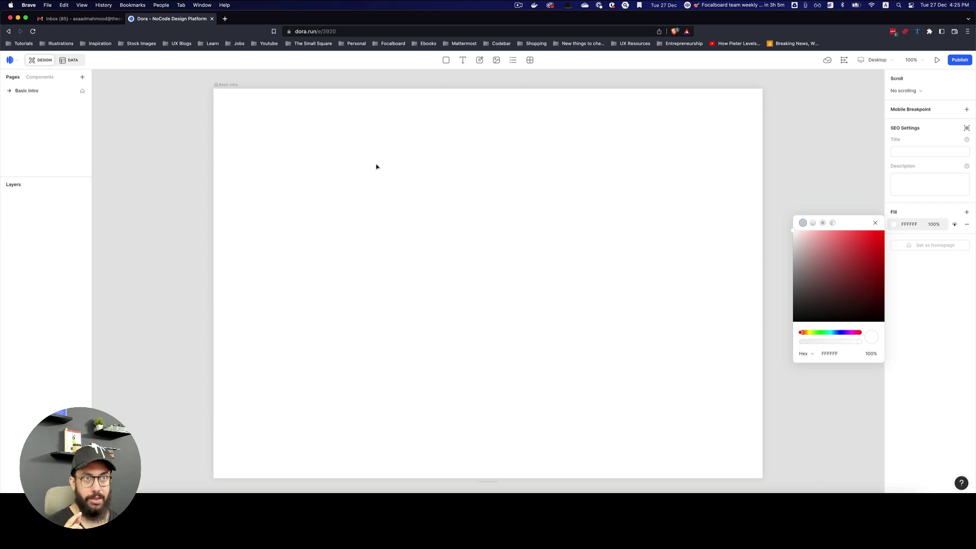
click(875, 223)
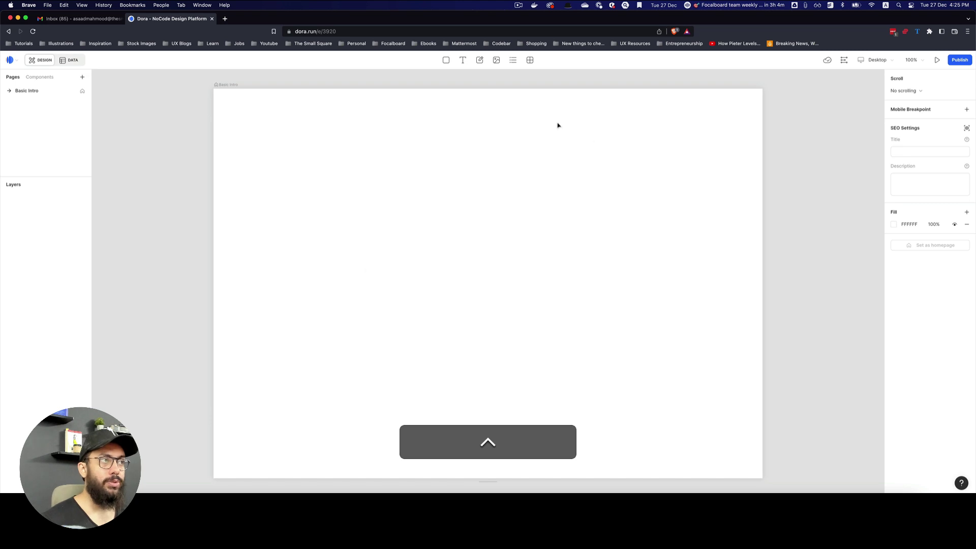
click(845, 60)
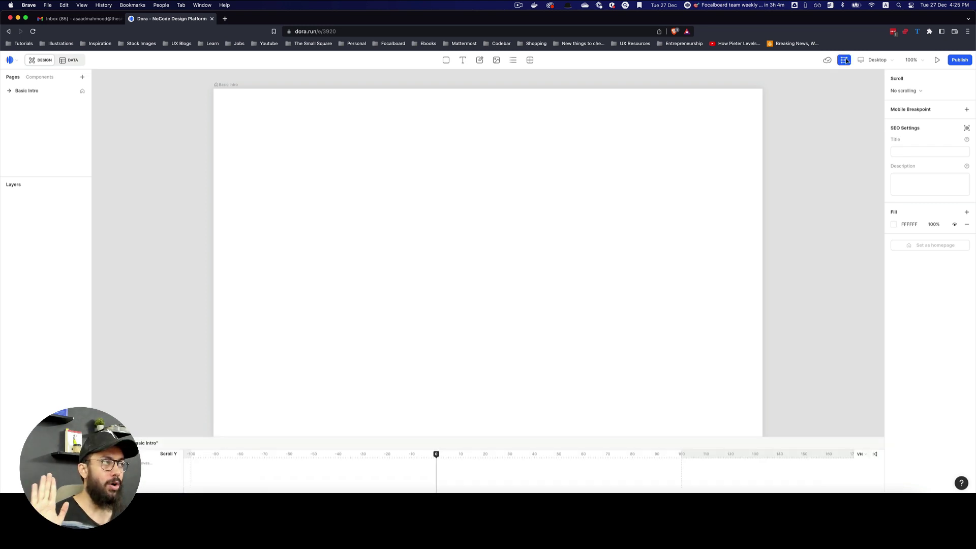
click(845, 60)
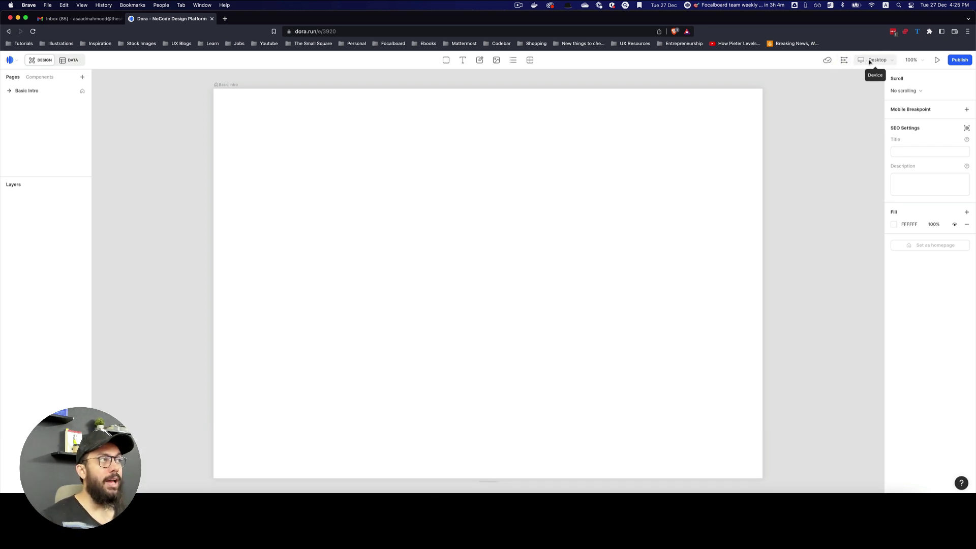
click(869, 61)
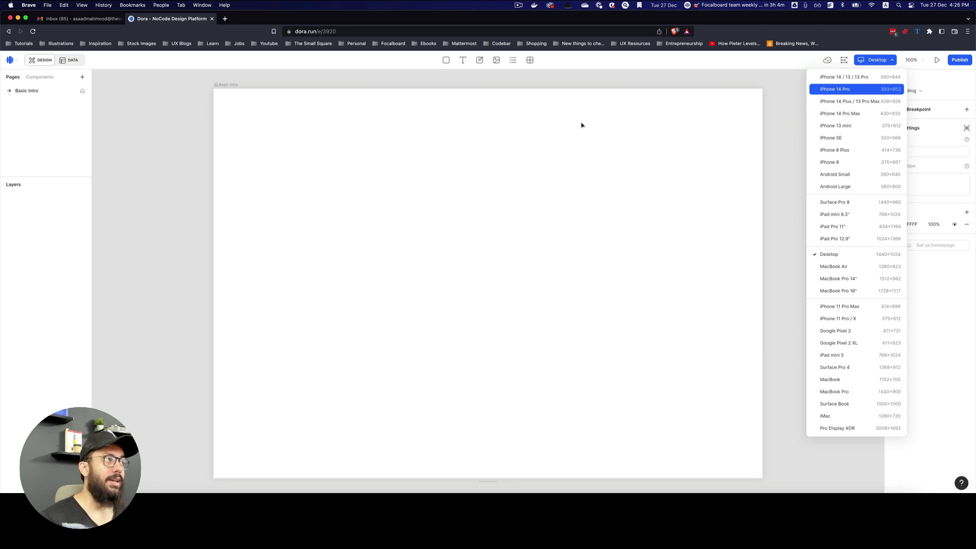
click(581, 125)
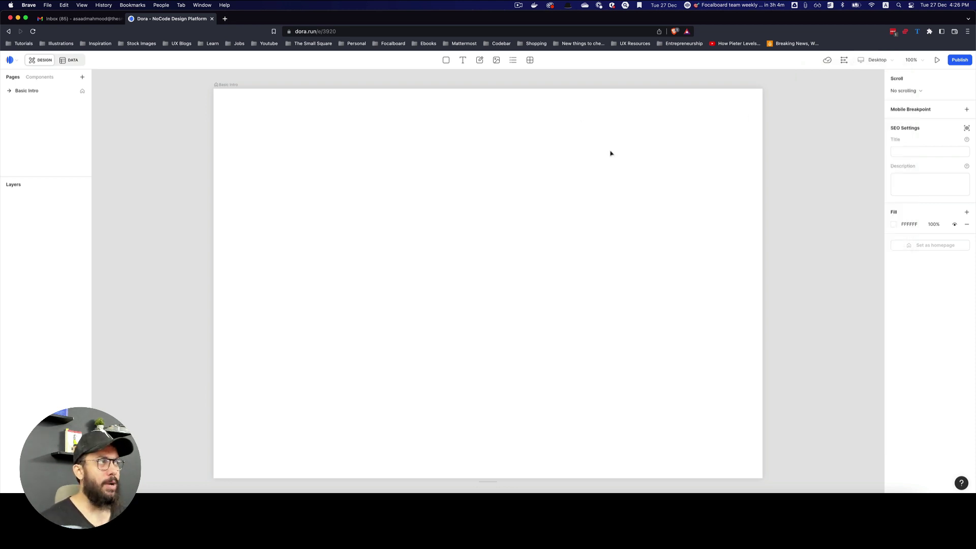
Step: Zoom the canvas in and out until the whole Basic Intro page shows at 93%
click(923, 61)
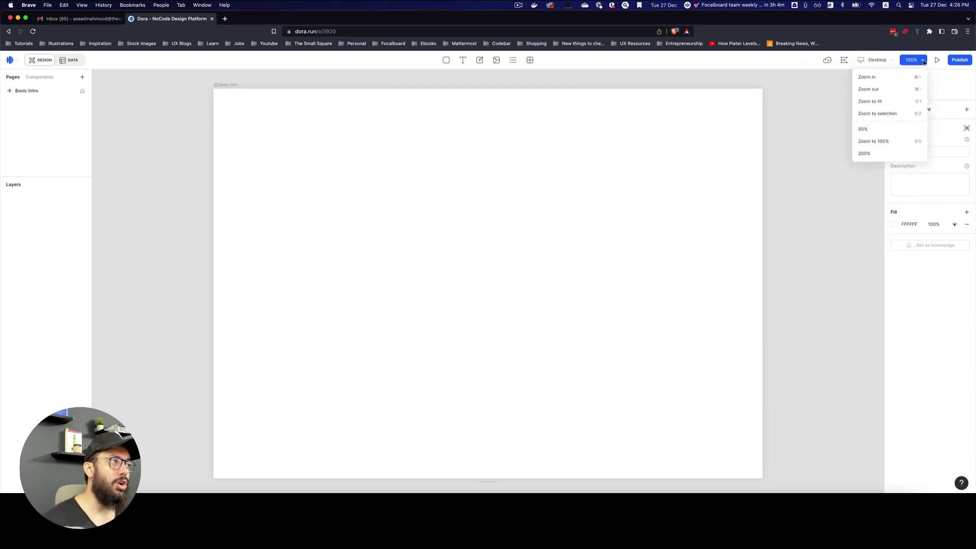
click(924, 62)
scroll(501, 237, up, 5)
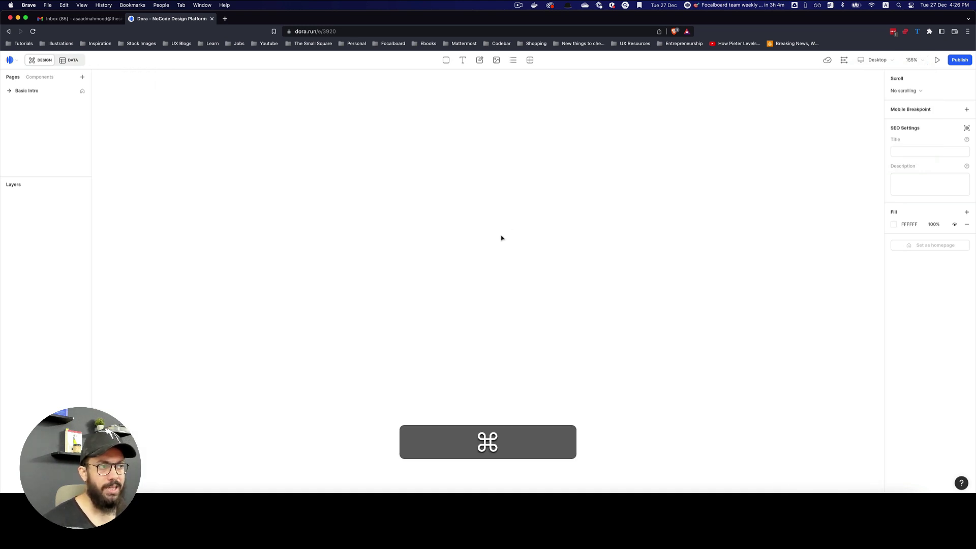
scroll(501, 237, down, 5)
scroll(501, 238, up, 5)
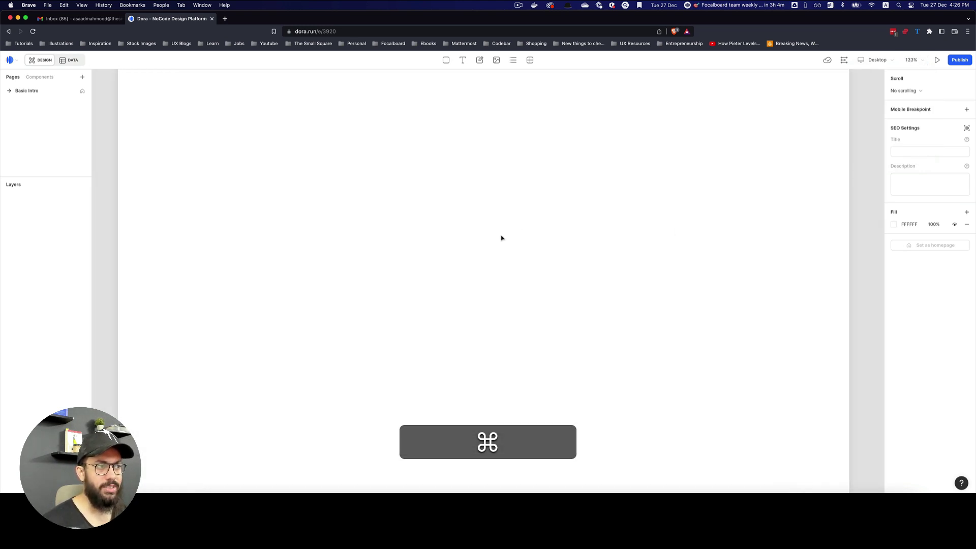
scroll(501, 237, down, 3)
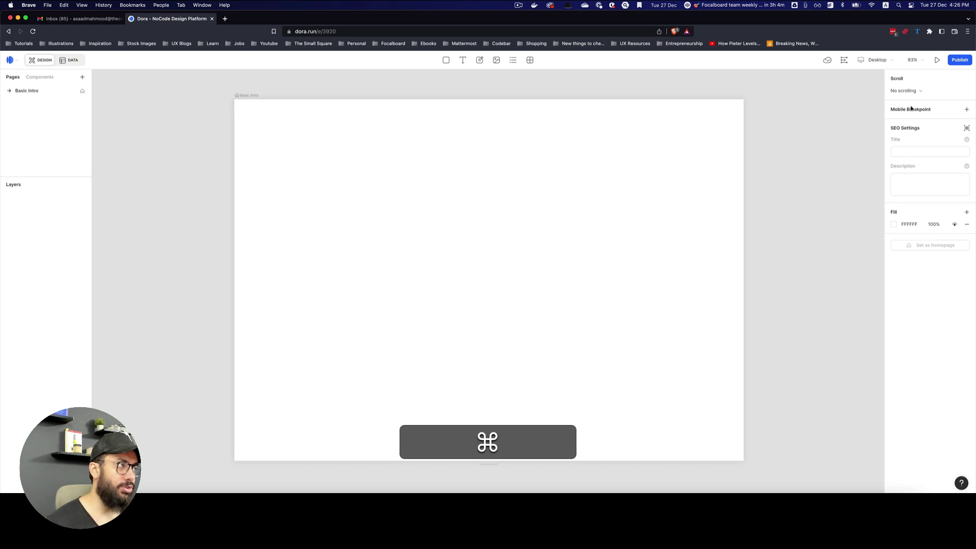
Step: Check the Publish options, then pan the canvas around the empty page
click(960, 60)
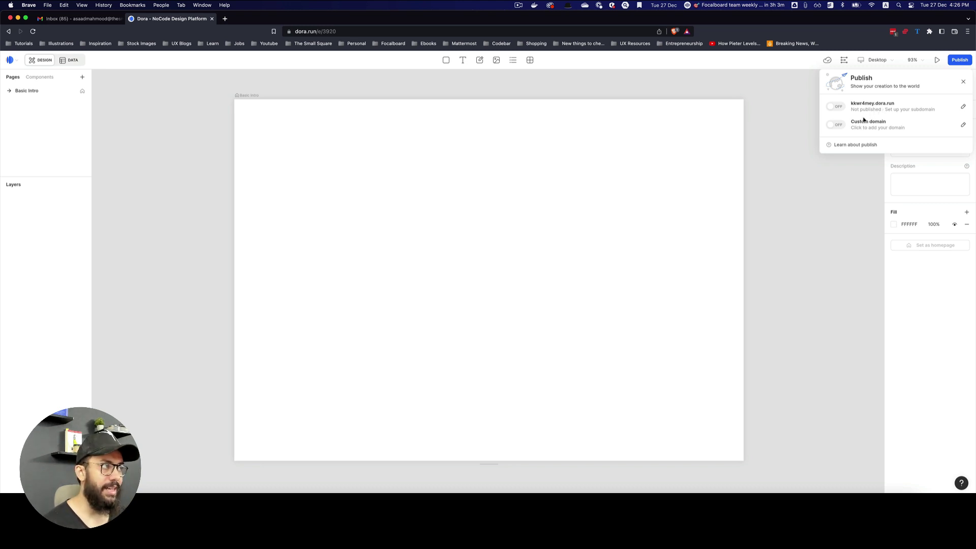
click(783, 199)
scroll(782, 199, up, 2)
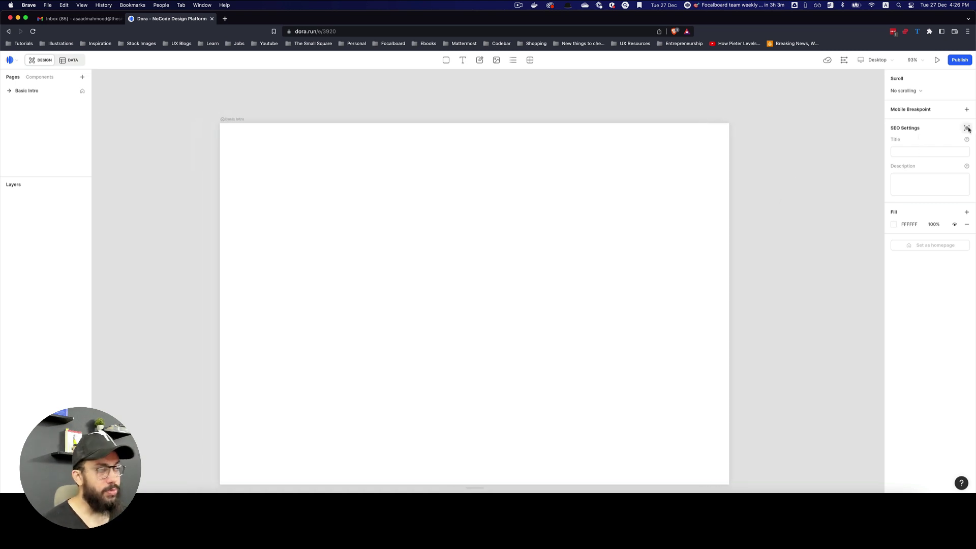
scroll(798, 176, down, 3)
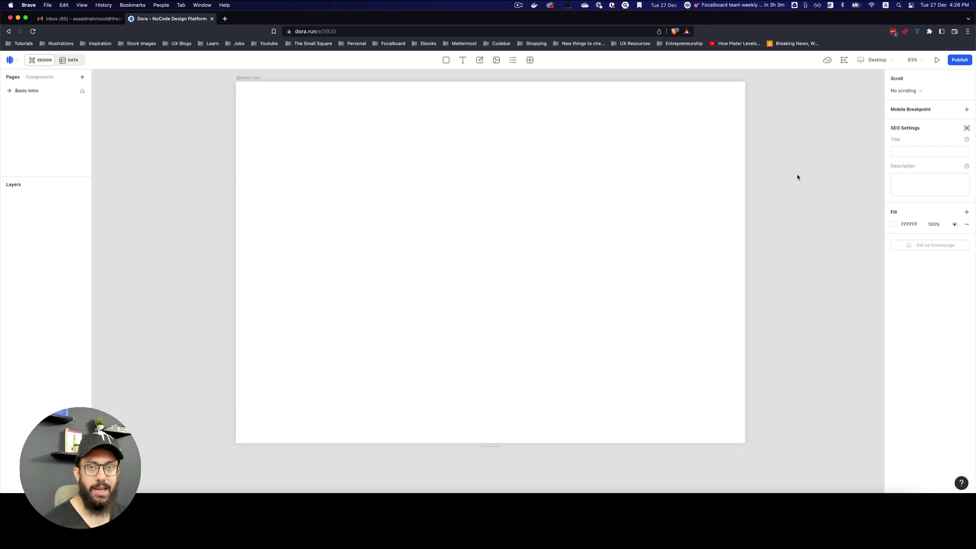
scroll(797, 177, right, 2)
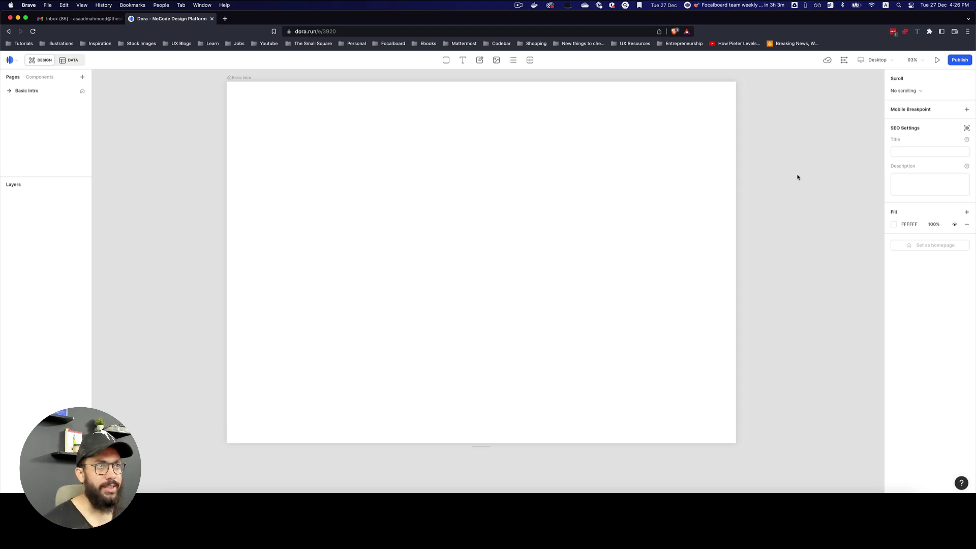
scroll(797, 177, up, 3)
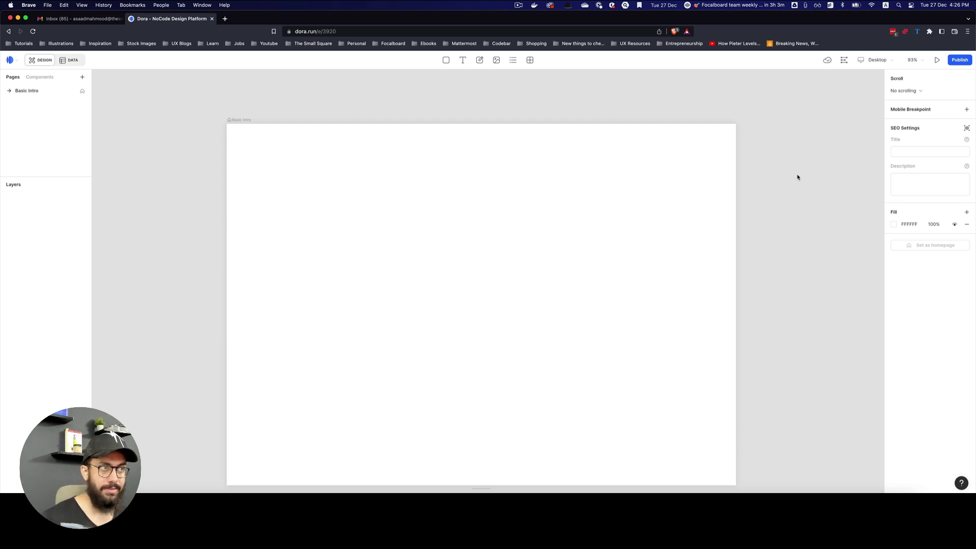
scroll(752, 179, down, 2)
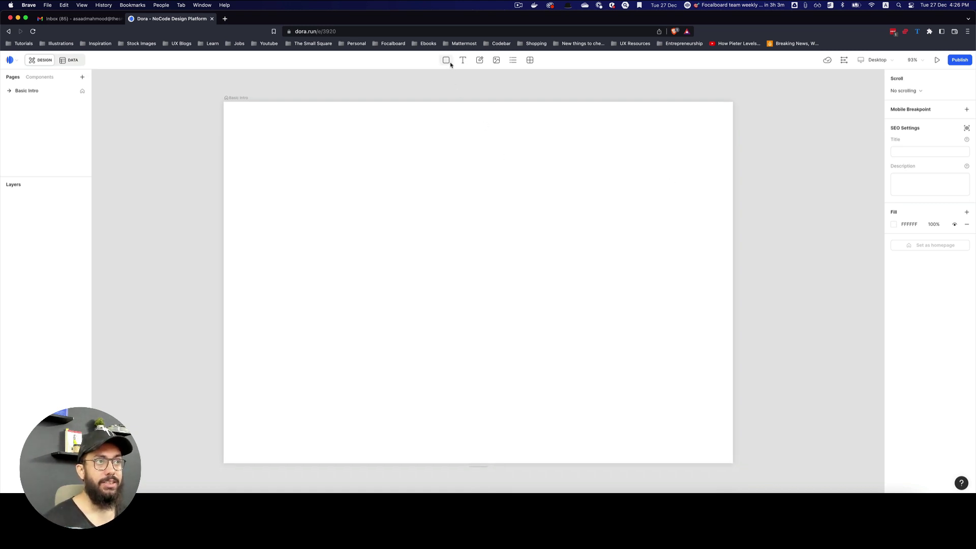
Step: Draw a 498×348 container with 9EDBFF fill in the middle of the page
key(a)
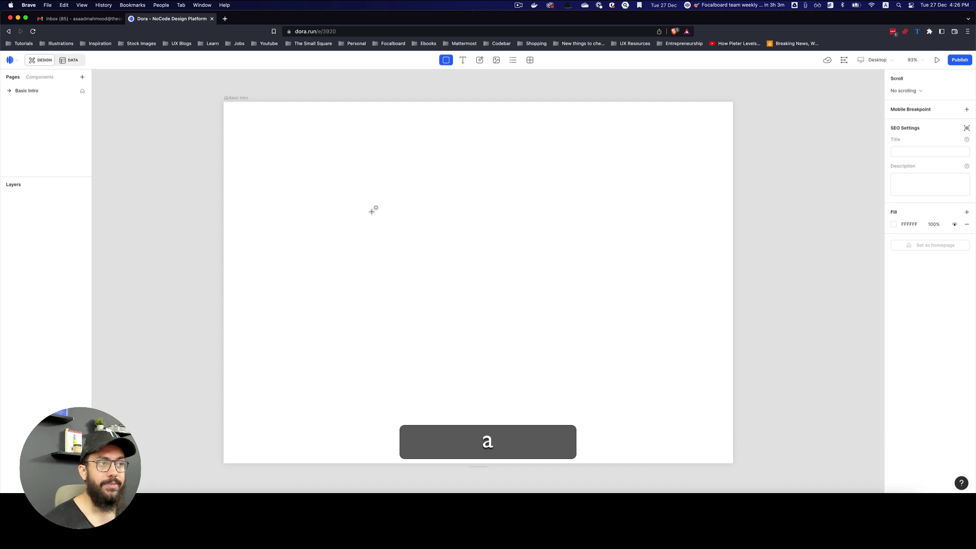
drag(372, 212, 548, 336)
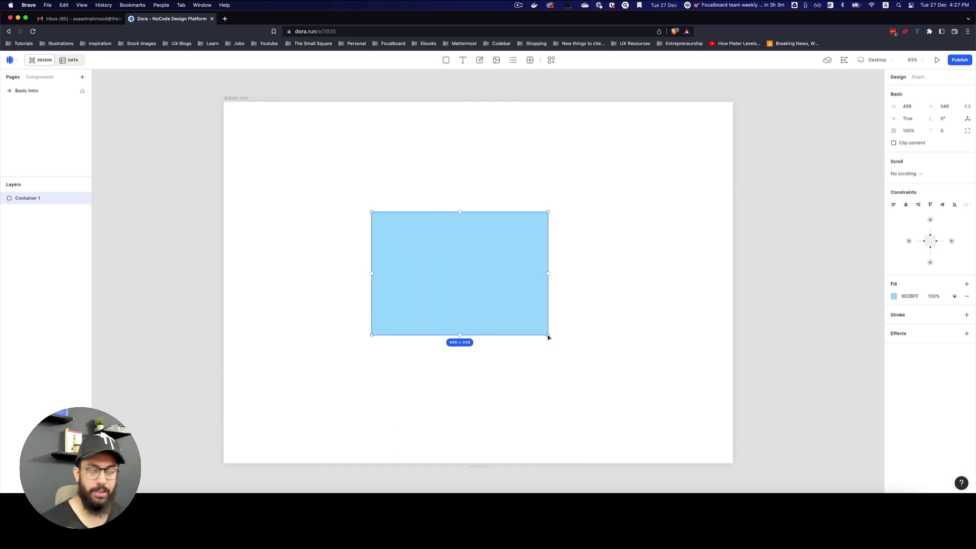
click(955, 296)
click(955, 297)
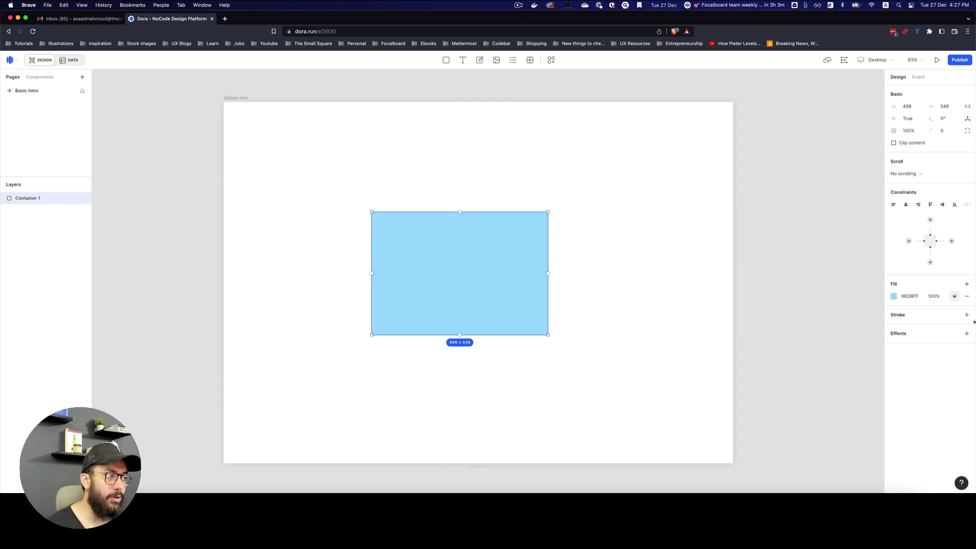
Step: Add a uniform 1px black (000000) stroke, after trying and undoing a 50 top border
click(966, 315)
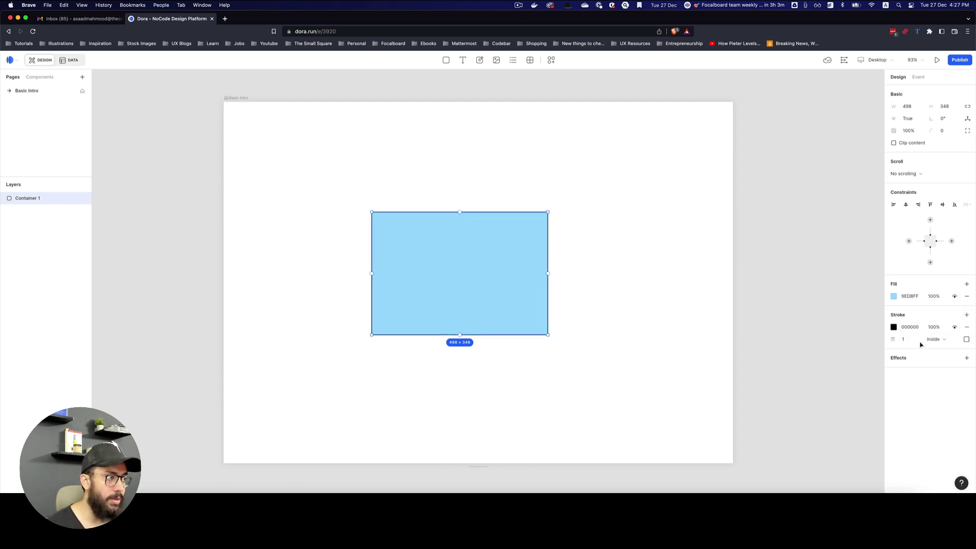
click(967, 339)
click(911, 352)
text(50)
key(Return)
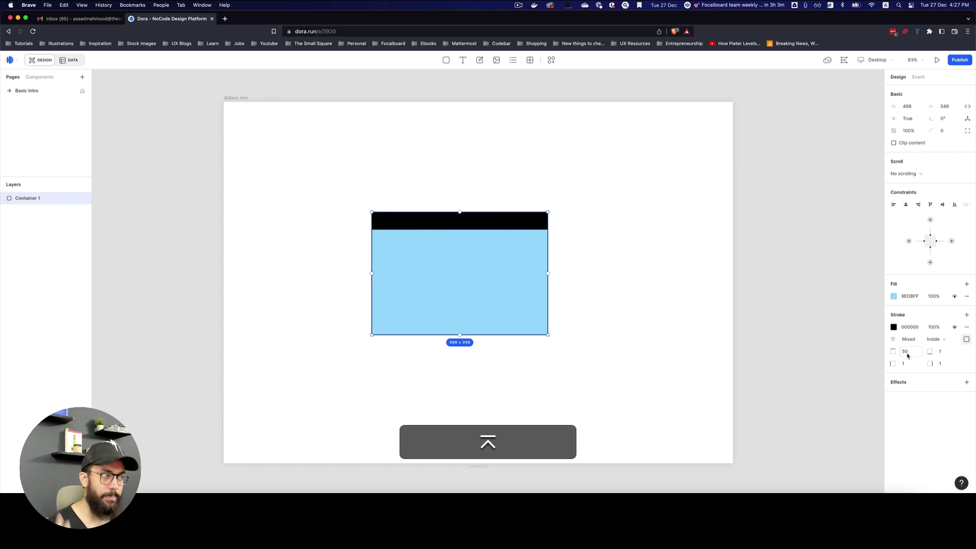
key(super+z)
click(967, 339)
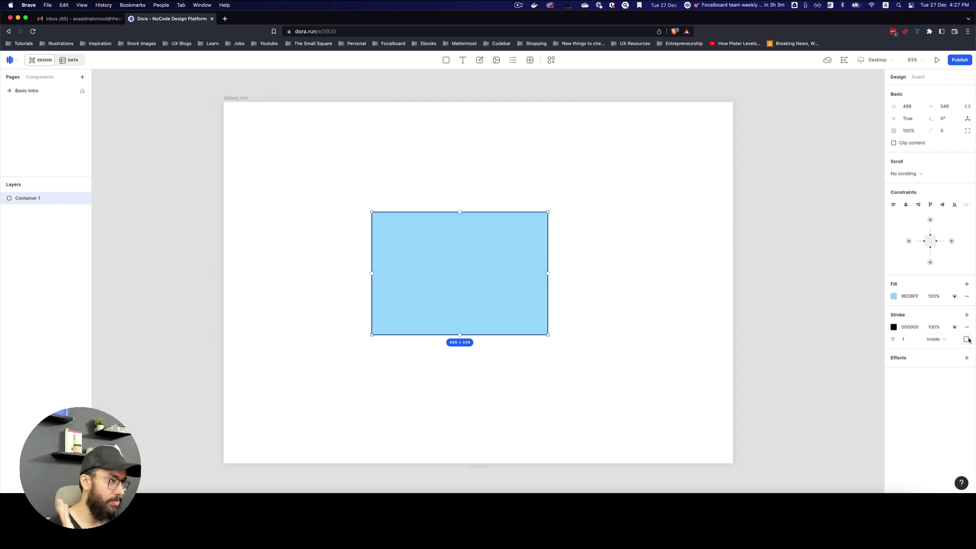
Step: Add a Drop shadow effect to the container
click(967, 358)
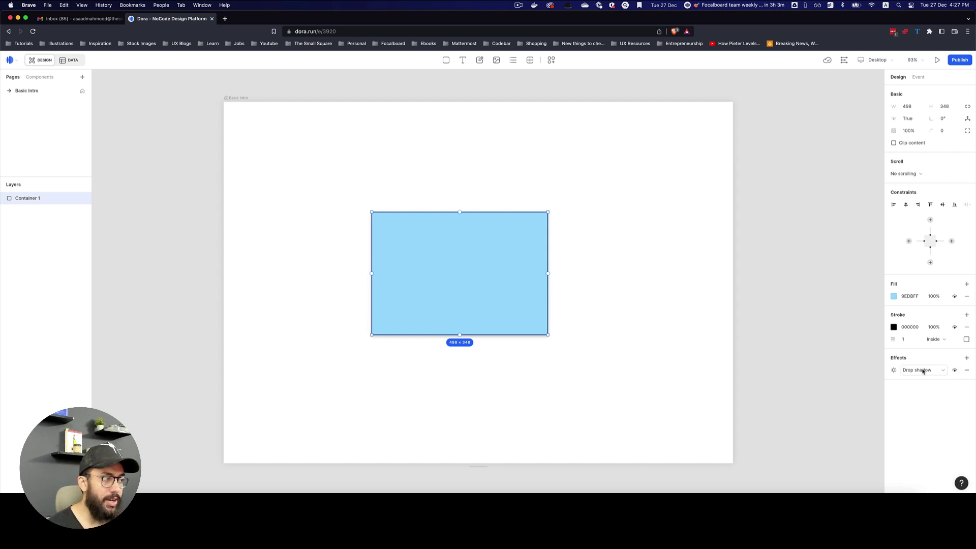
click(923, 371)
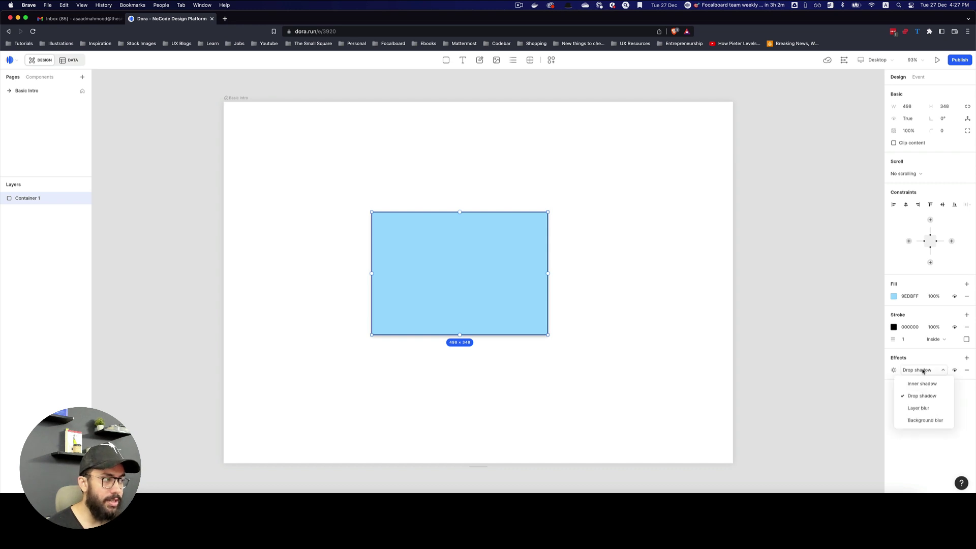
click(923, 436)
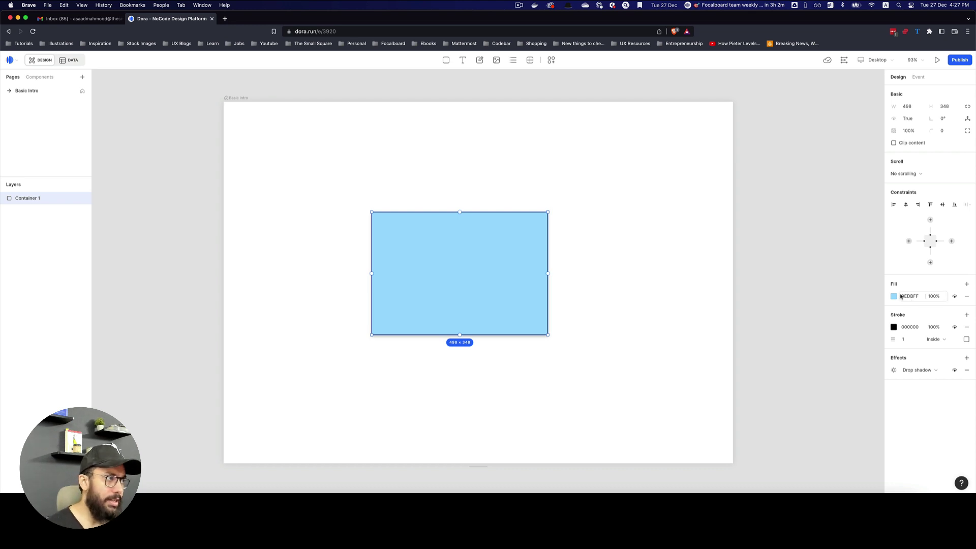
Step: Type the text 'asdsadasdasd' inside the blue container
scroll(610, 282, down, 1)
key(t)
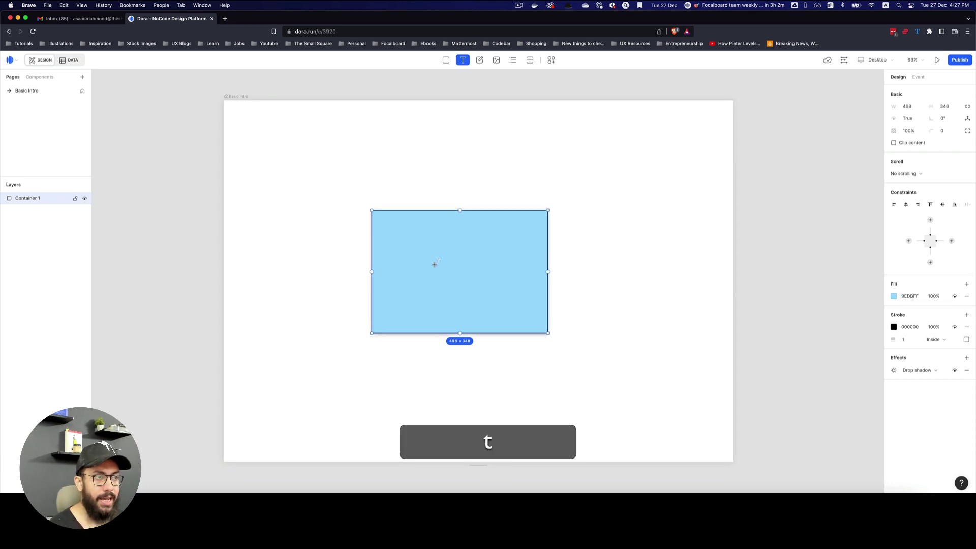
click(433, 263)
text(asdsadasdasd)
scroll(584, 259, down, 1)
click(584, 260)
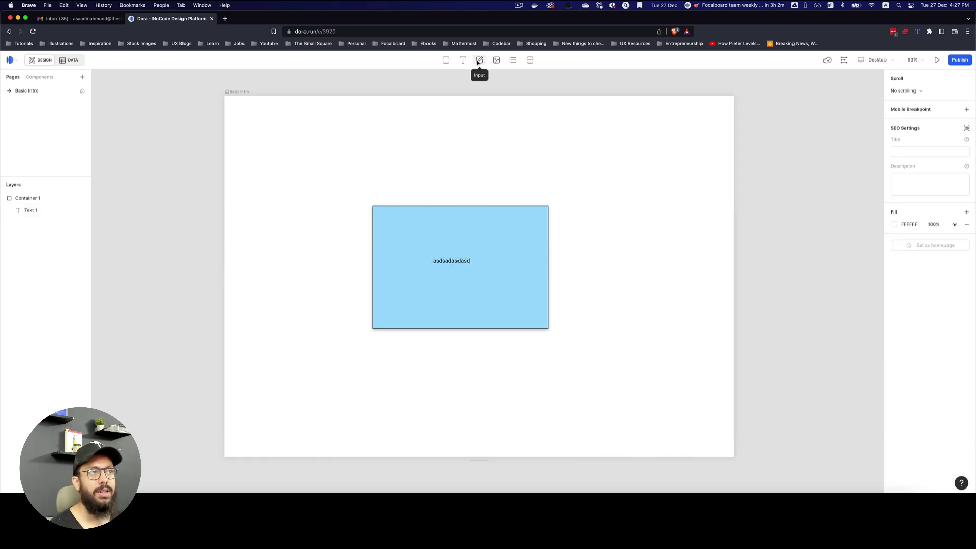
Step: Place a text input with hint 'Type something...' above the container
click(478, 61)
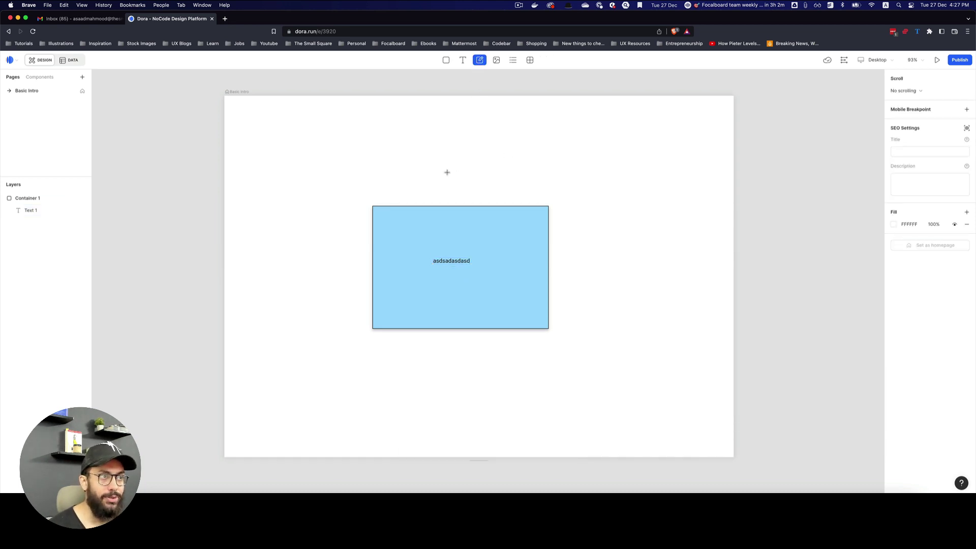
click(424, 169)
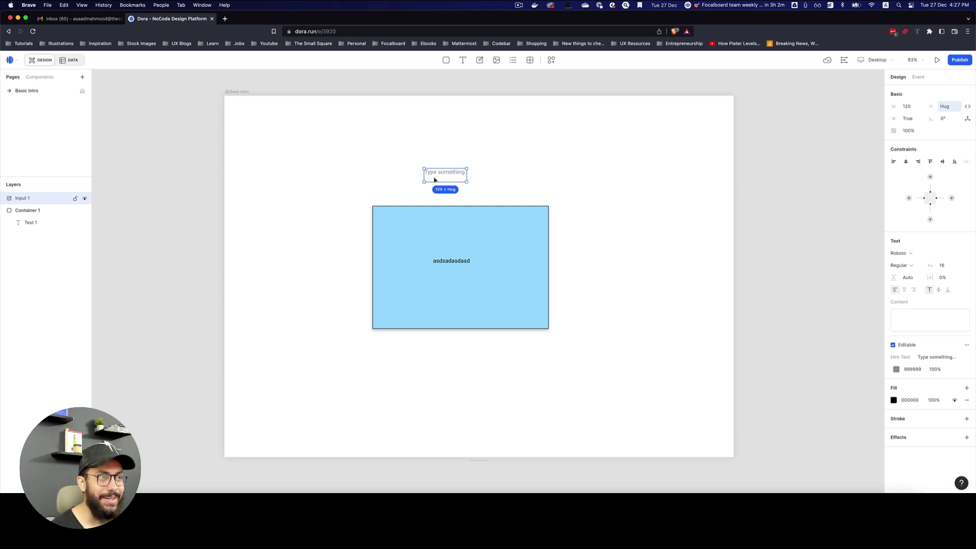
click(927, 358)
click(903, 318)
click(676, 240)
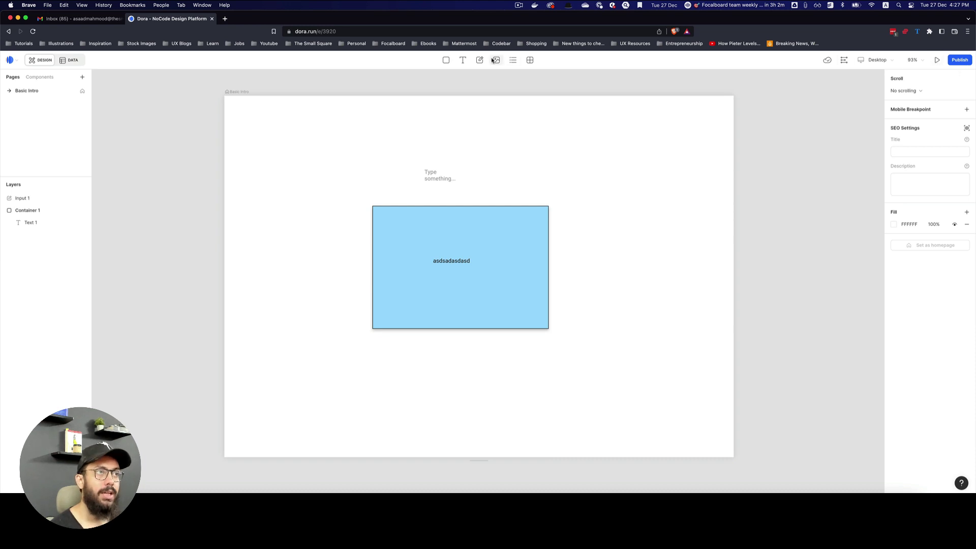
click(496, 60)
click(553, 178)
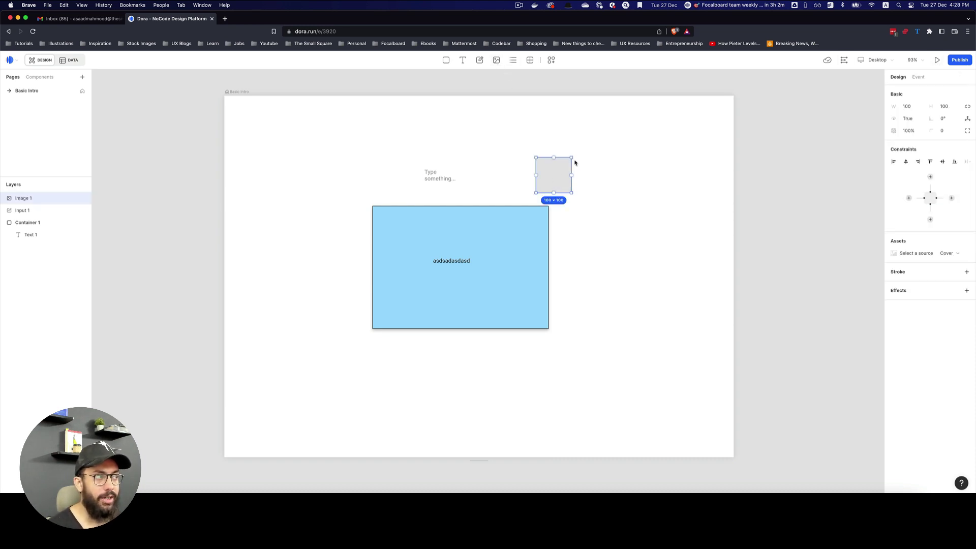
click(901, 253)
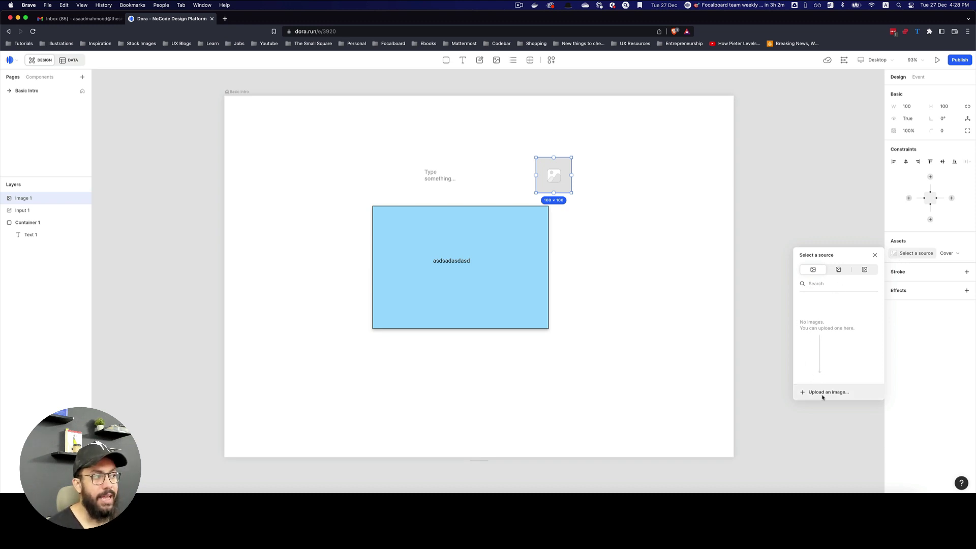
click(875, 254)
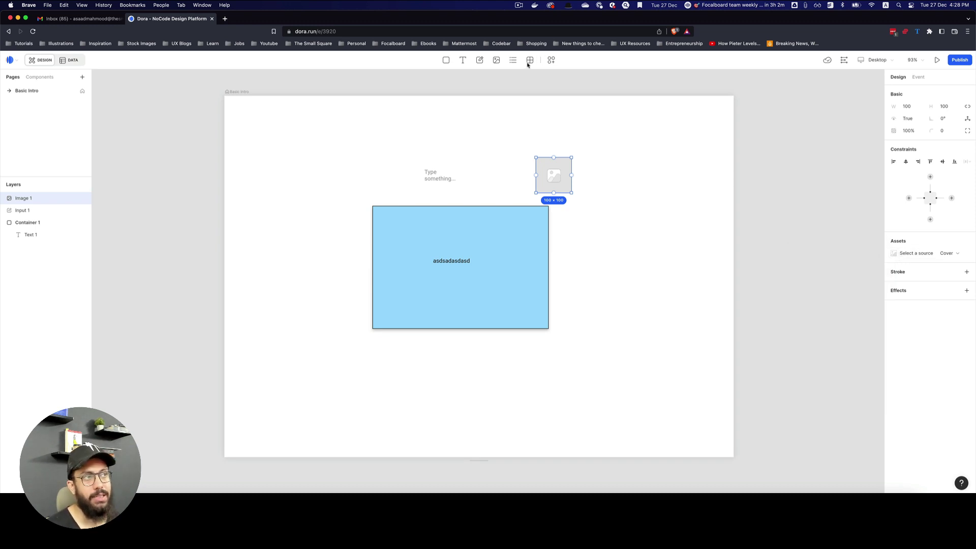
Step: Delete the placeholder image and add a list view whose items read 'asdsadasdasda'
key(BackSpace)
click(515, 61)
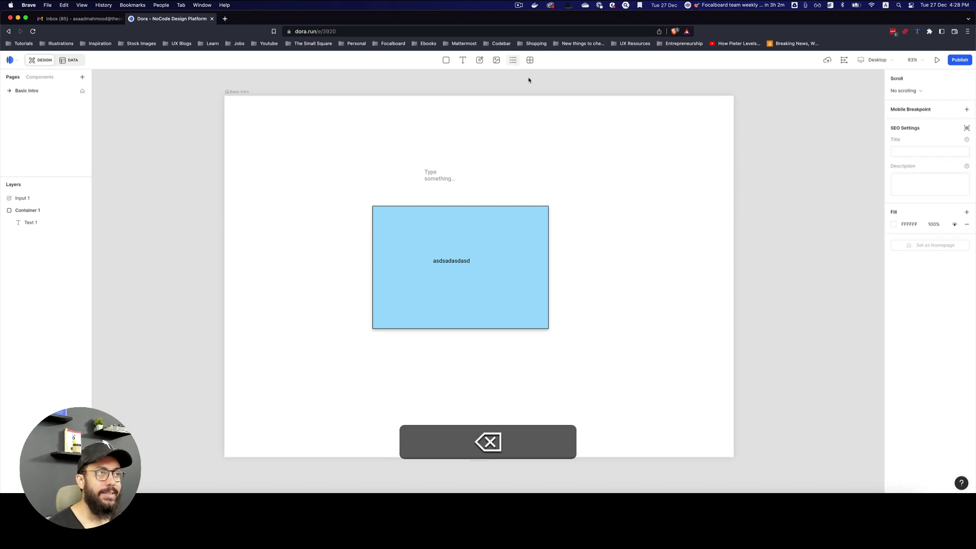
click(609, 170)
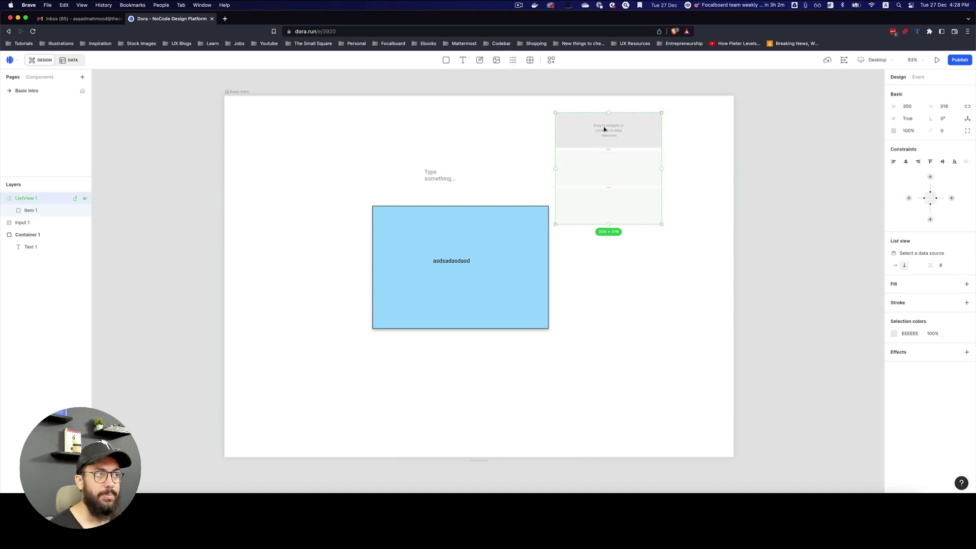
key(t)
click(599, 130)
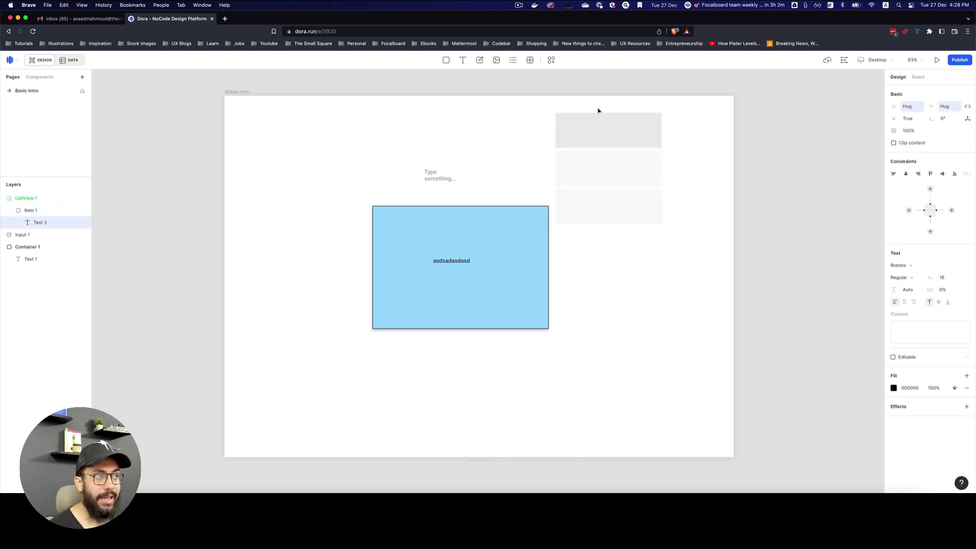
text(asdsadasdasda)
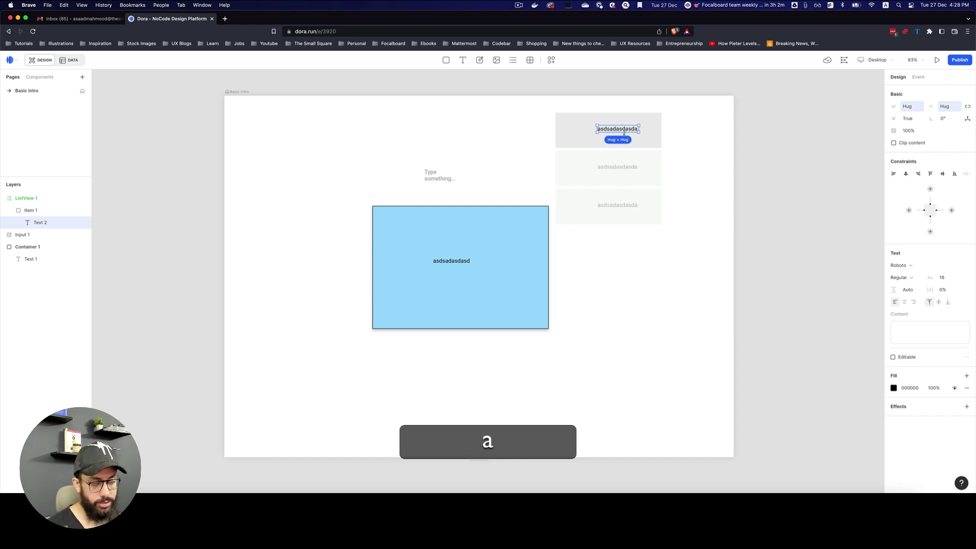
click(718, 125)
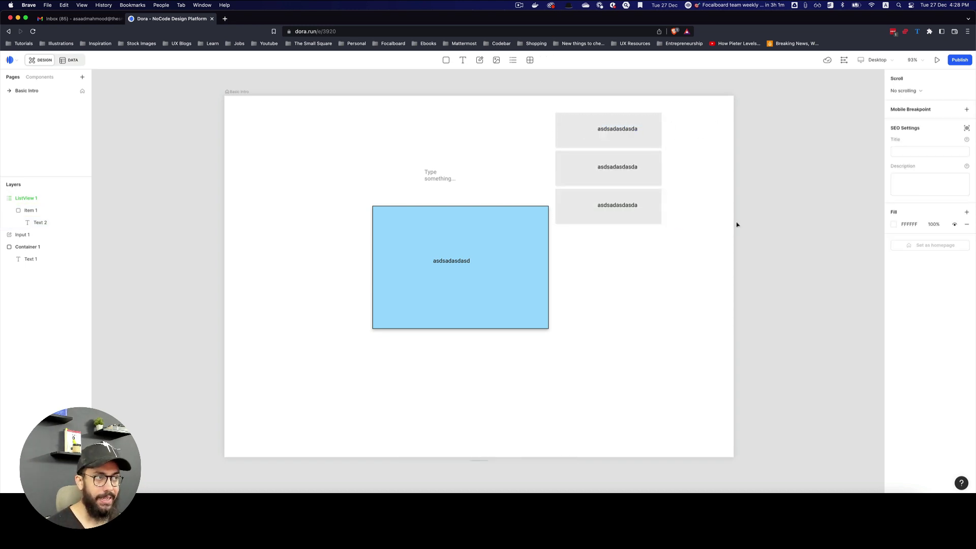
Step: Add a two-column grid view below the list with cells reading 'sadsadasd'
click(530, 61)
click(708, 401)
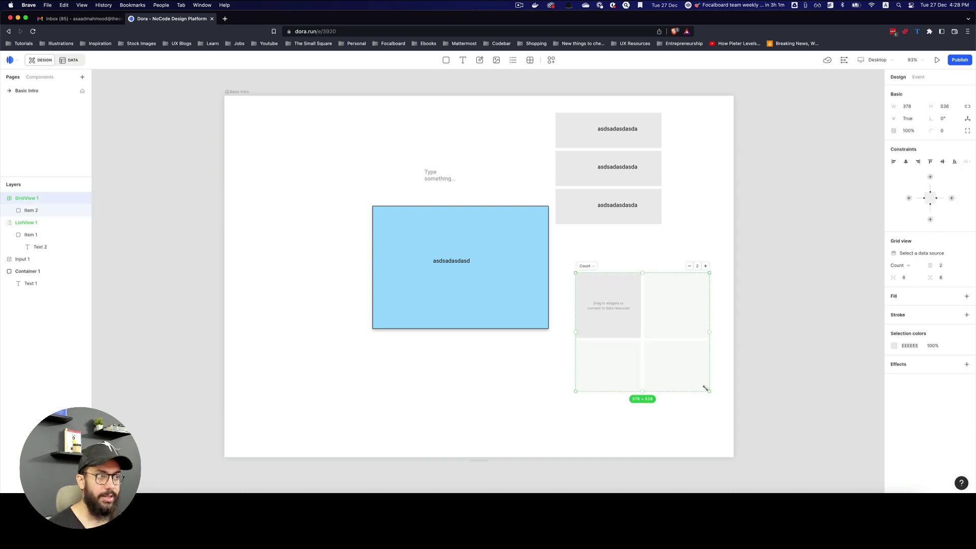
key(t)
click(613, 301)
text(sadsadasd)
key(Escape)
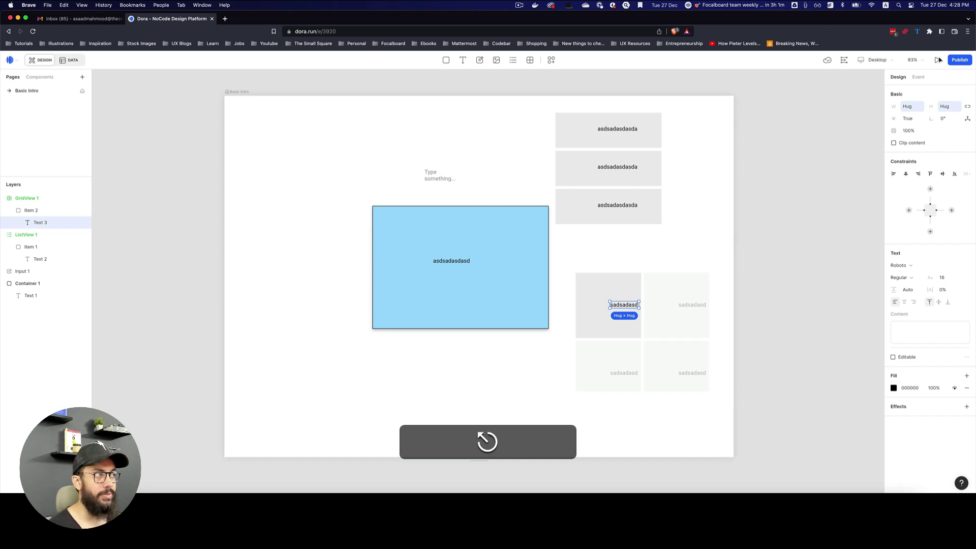
Step: Launch the Basic Intro page in a Desktop preview browser tab
click(938, 60)
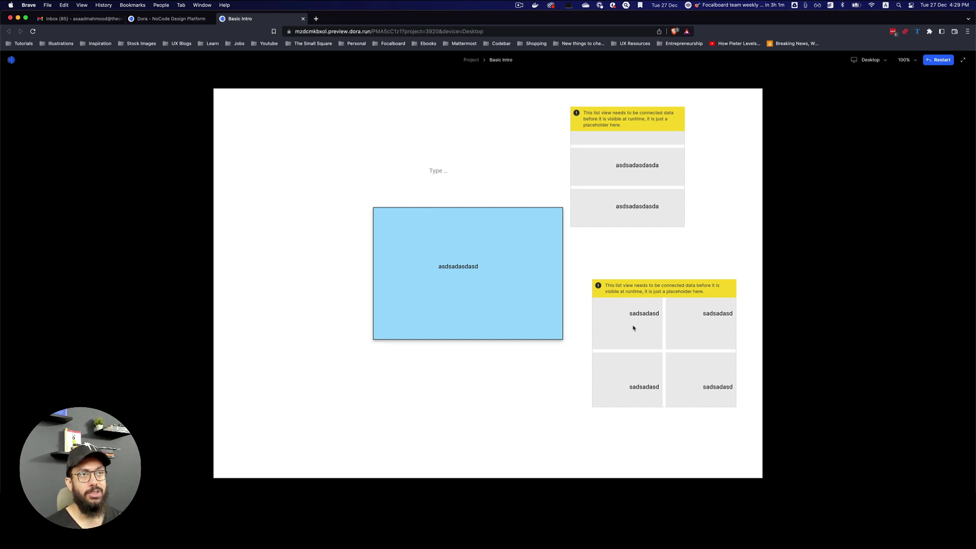
Step: Back in the editor, change the device size from Desktop to iPhone 8
click(206, 19)
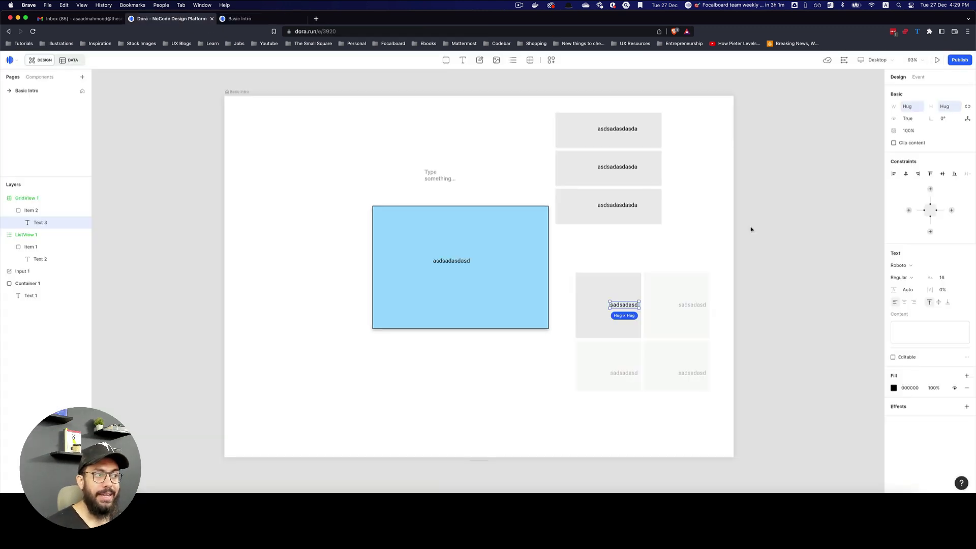
click(685, 214)
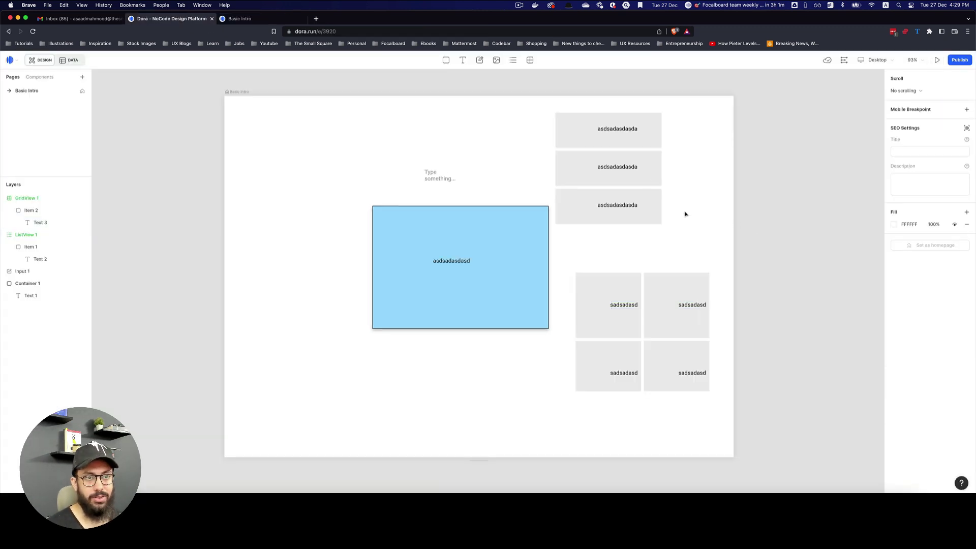
click(63, 202)
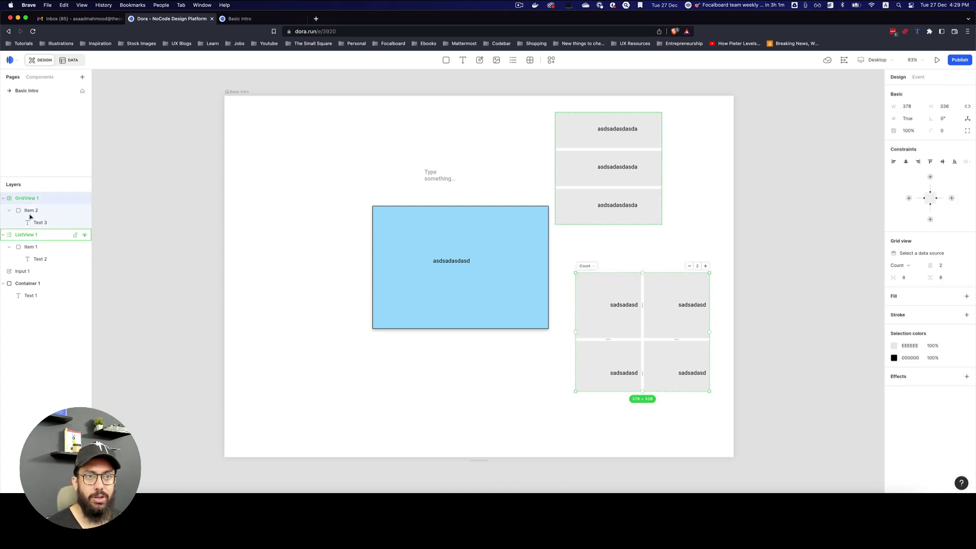
click(682, 248)
click(885, 61)
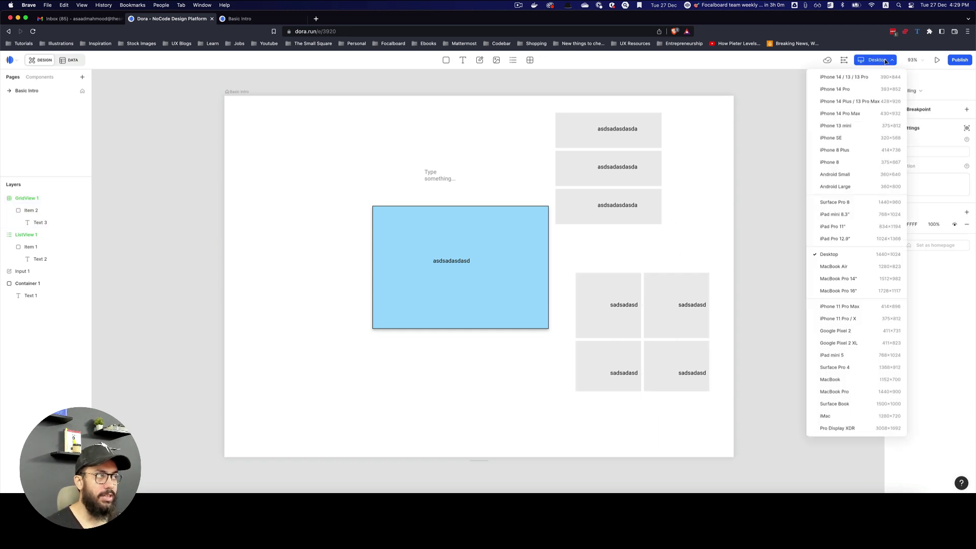
click(847, 162)
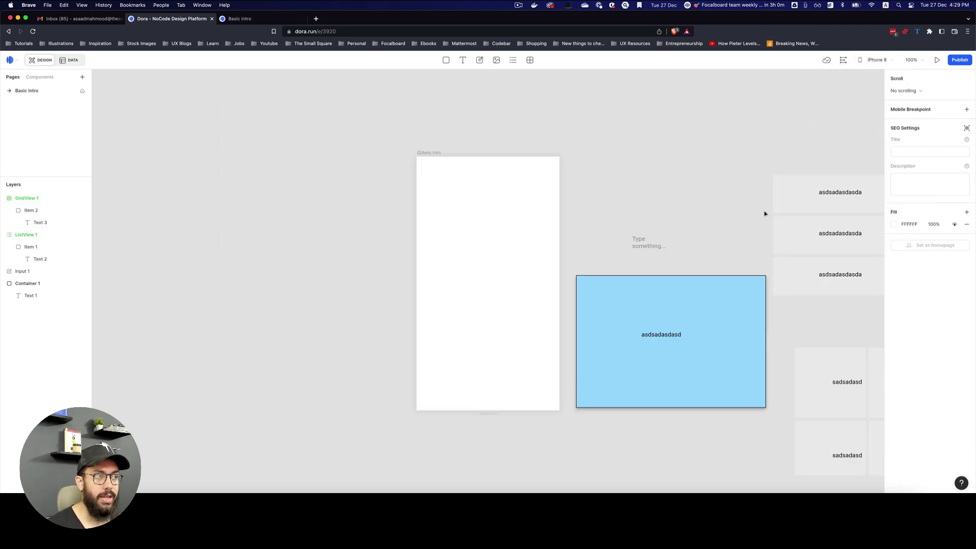